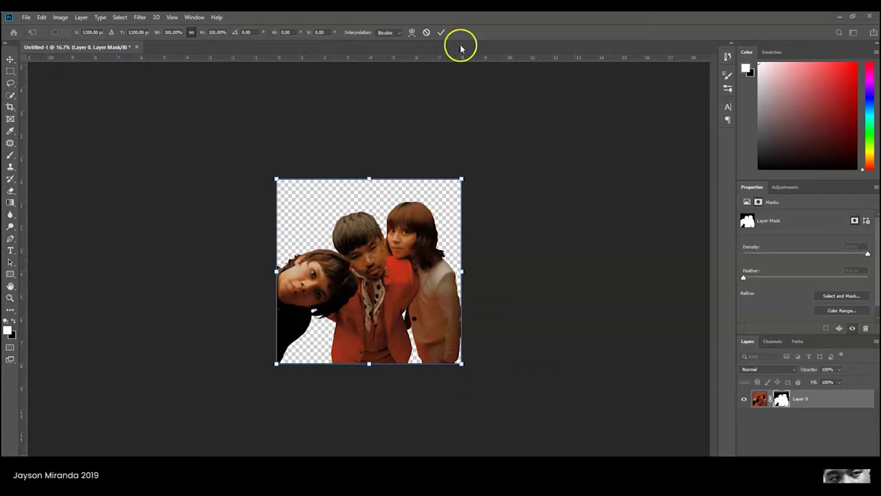
# - Enlarge the trio cut-out and reposition it on the canvas
pyautogui.moveTo(413, 241); pyautogui.dragTo(413, 280)
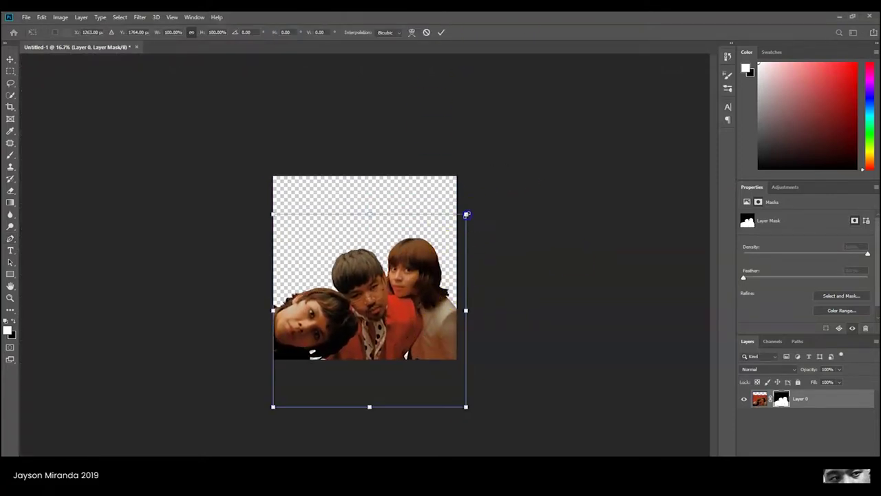
pyautogui.moveTo(470, 212); pyautogui.dragTo(470, 176)
pyautogui.press('Return')
# - Make the canvas 10 inches tall with Image > Canvas Size
pyautogui.press('p')
pyautogui.click(60, 16)
pyautogui.click(68, 91)
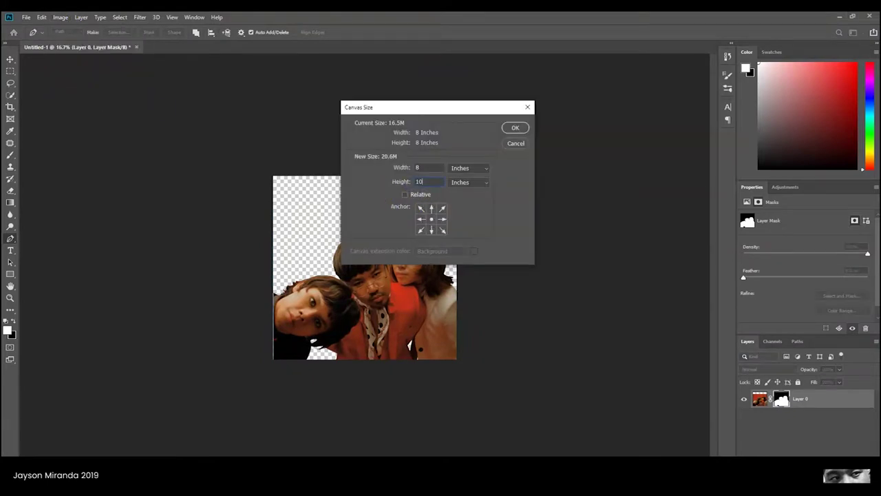
pyautogui.press('Return')
# - Draw a full-canvas rectangle below the trio, filled with red c41c00
pyautogui.press('v')
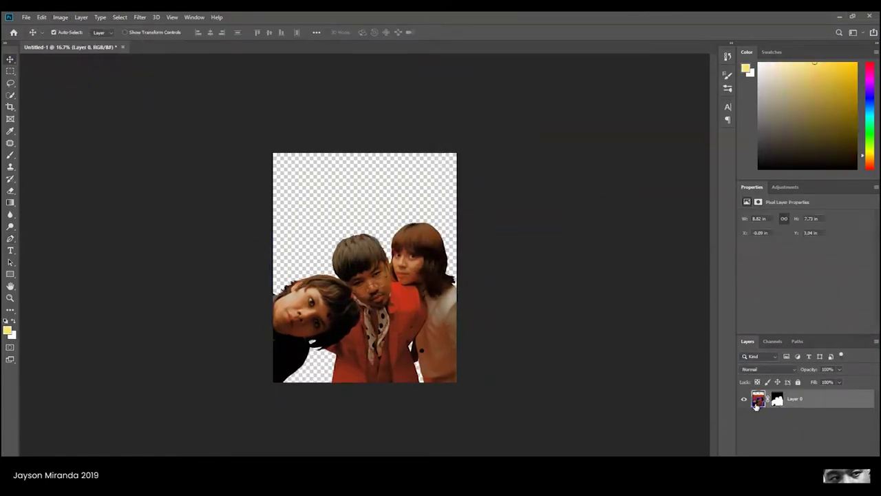
pyautogui.press('u')
pyautogui.moveTo(255, 128); pyautogui.dragTo(472, 401)
pyautogui.moveTo(757, 399); pyautogui.dragTo(755, 422)
pyautogui.doubleClick(757, 417)
pyautogui.click(720, 181)
pyautogui.moveTo(719, 181); pyautogui.dragTo(745, 163)
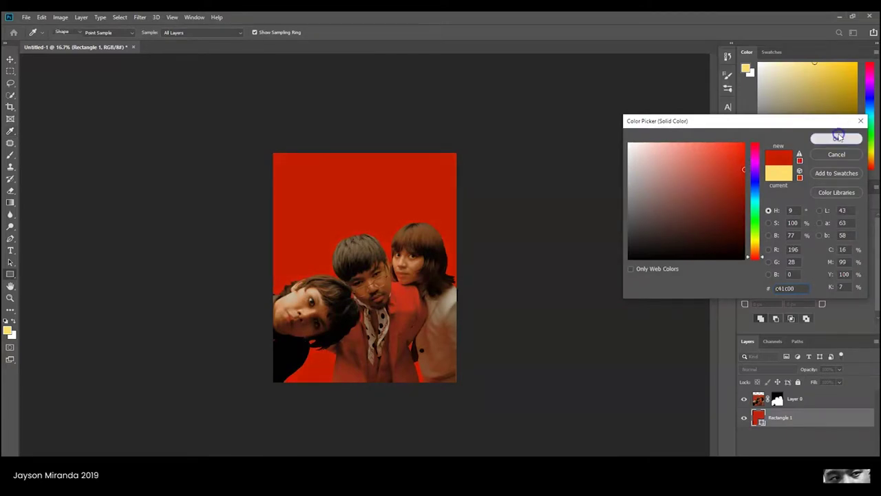
pyautogui.click(837, 138)
# - Enlarge and reposition the trio over the red background
pyautogui.click(795, 398)
pyautogui.hotkey('ctrl', 't')
pyautogui.moveTo(474, 197); pyautogui.dragTo(477, 194)
pyautogui.click(441, 28)
pyautogui.click(140, 17)
pyautogui.click(158, 76)
# - In Camera Raw, set Clarity +100, Highlights +43 and Oranges hue −33
pyautogui.scroll(-3, 613, 328)
pyautogui.click(676, 349)
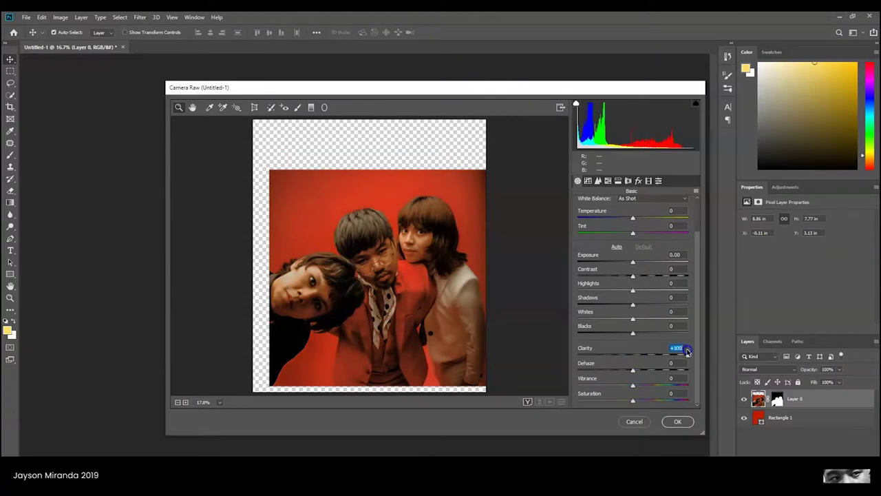
pyautogui.moveTo(633, 294); pyautogui.dragTo(663, 291)
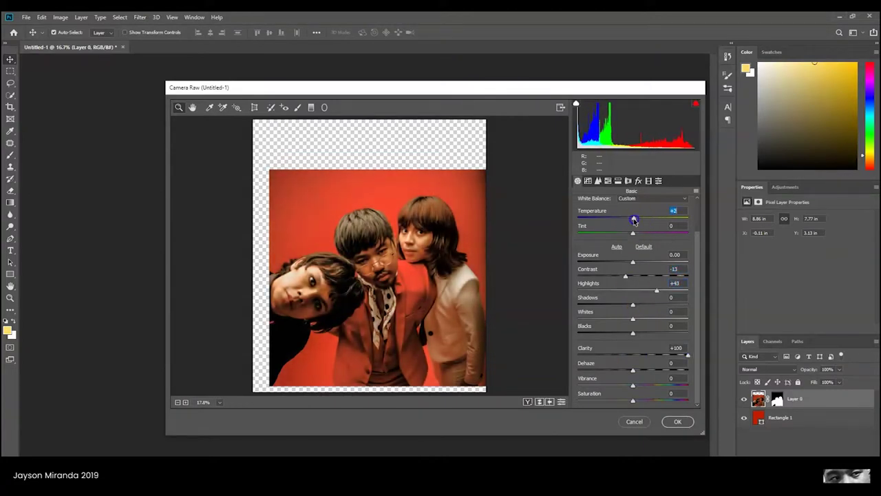
pyautogui.click(608, 180)
pyautogui.moveTo(635, 253)
pyautogui.mouseDown()
pyautogui.moveTo(613, 250)
pyautogui.moveTo(623, 249)
pyautogui.mouseUp()
# - Add sharpening Amount 86 and noise reduction, then apply the Camera Raw edits
pyautogui.click(615, 205)
pyautogui.click(597, 180)
pyautogui.click(585, 219)
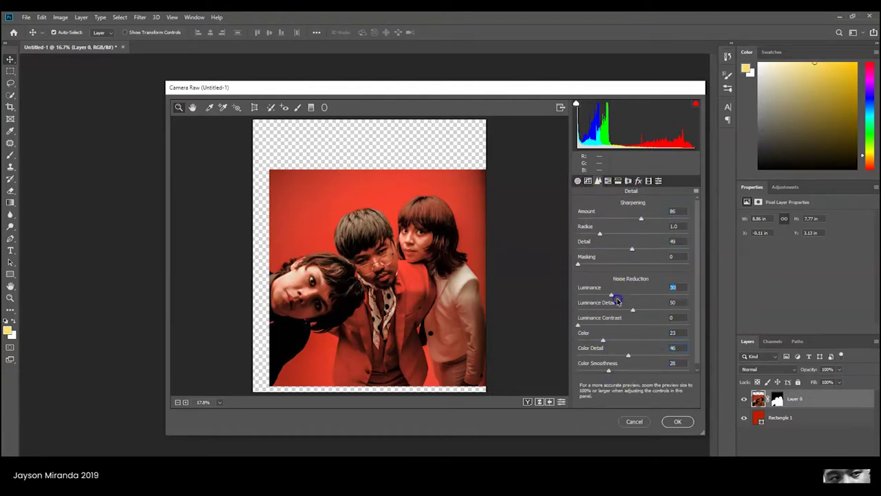
pyautogui.click(677, 421)
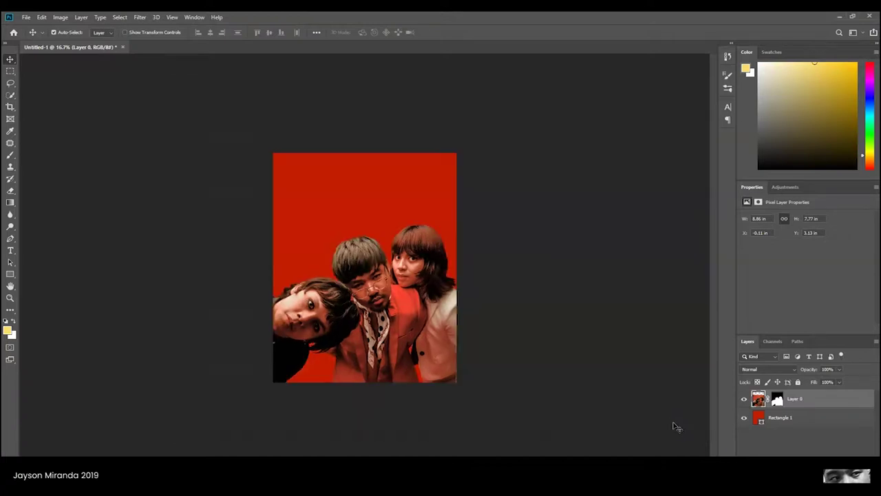
# - Brighten the red background rectangle's fill colour
pyautogui.doubleClick(758, 417)
pyautogui.moveTo(698, 179); pyautogui.dragTo(745, 165)
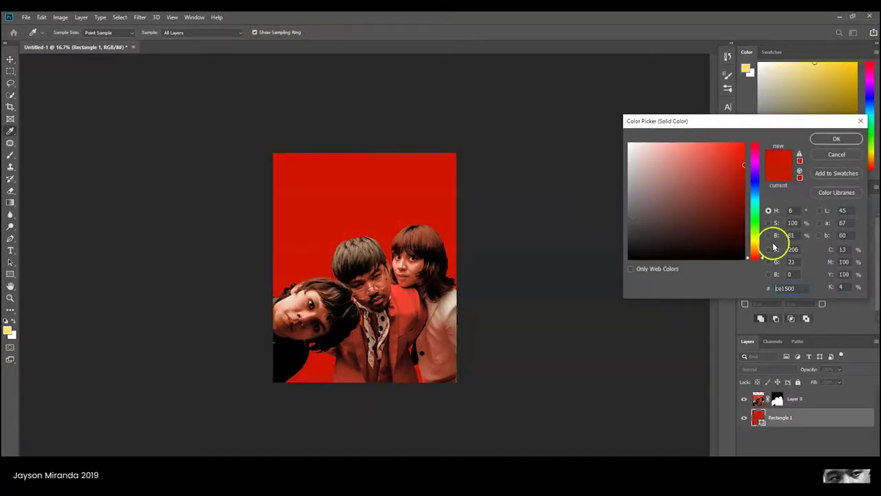
pyautogui.click(836, 138)
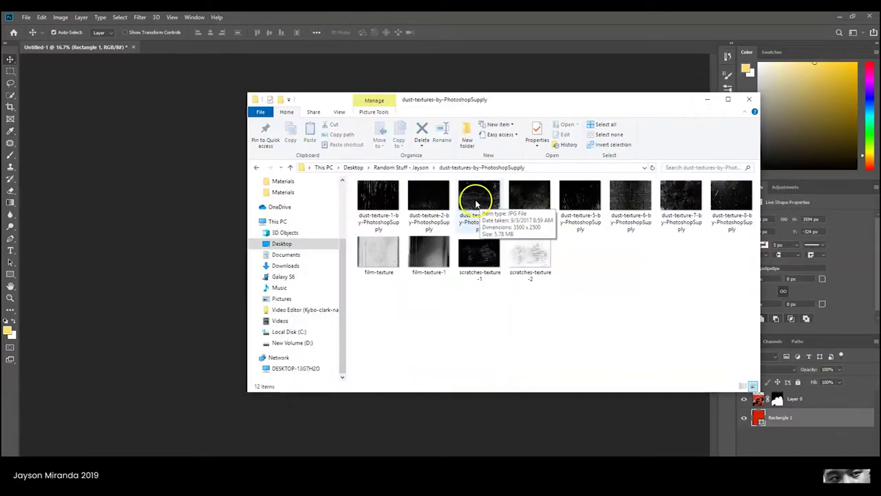
# - Place film-texture-1 over the poster in Hard Light at 70% opacity
pyautogui.moveTo(477, 198)
pyautogui.mouseDown()
pyautogui.moveTo(446, 201)
pyautogui.moveTo(427, 227)
pyautogui.moveTo(390, 226)
pyautogui.mouseUp()
pyautogui.click(767, 369)
pyautogui.click(767, 337)
pyautogui.click(350, 33)
pyautogui.click(767, 369)
pyautogui.click(764, 381)
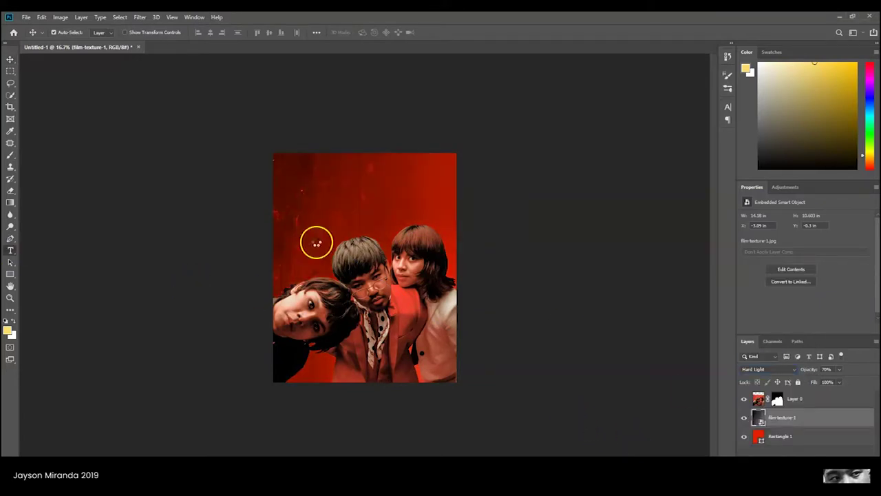
# - Start a text layer using the Benguiat Bold font
pyautogui.click(337, 217)
pyautogui.click(131, 32)
pyautogui.click(109, 408)
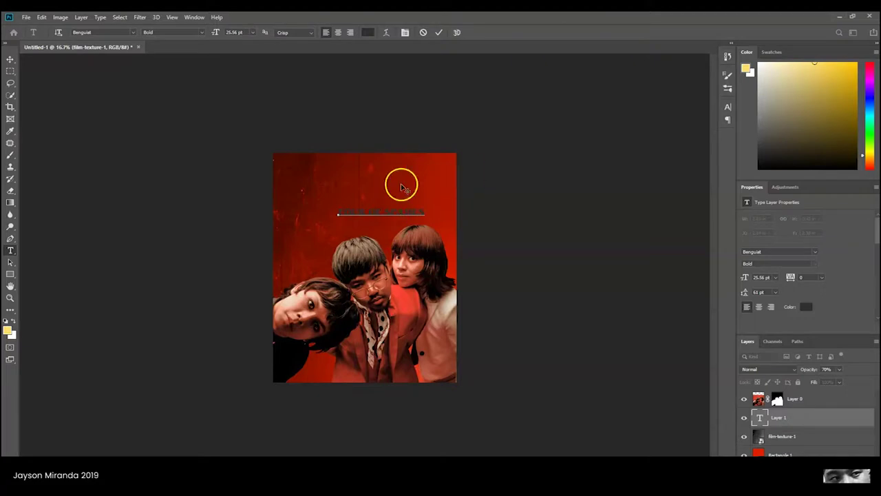
# - Set the FOUR OF SPADES title to about 60 pt with 52 pt leading
pyautogui.moveTo(378, 252); pyautogui.dragTo(370, 213)
pyautogui.click(404, 32)
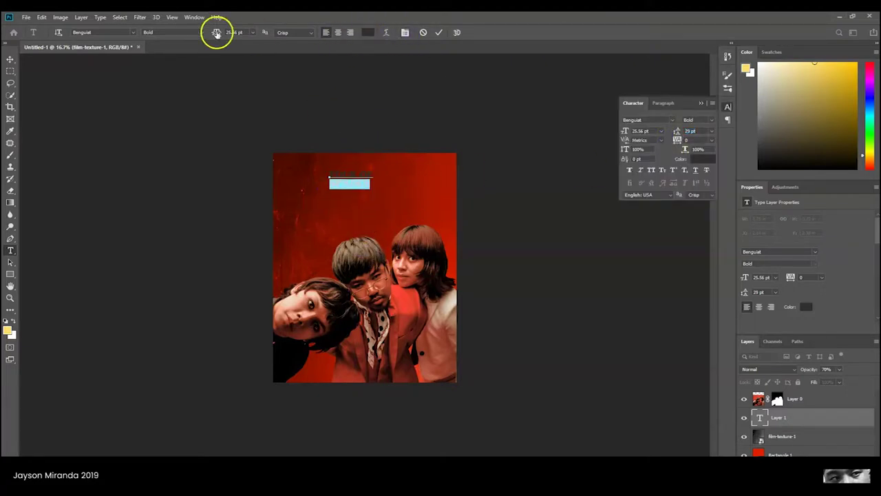
pyautogui.moveTo(253, 38); pyautogui.dragTo(289, 35)
pyautogui.moveTo(678, 131); pyautogui.dragTo(688, 131)
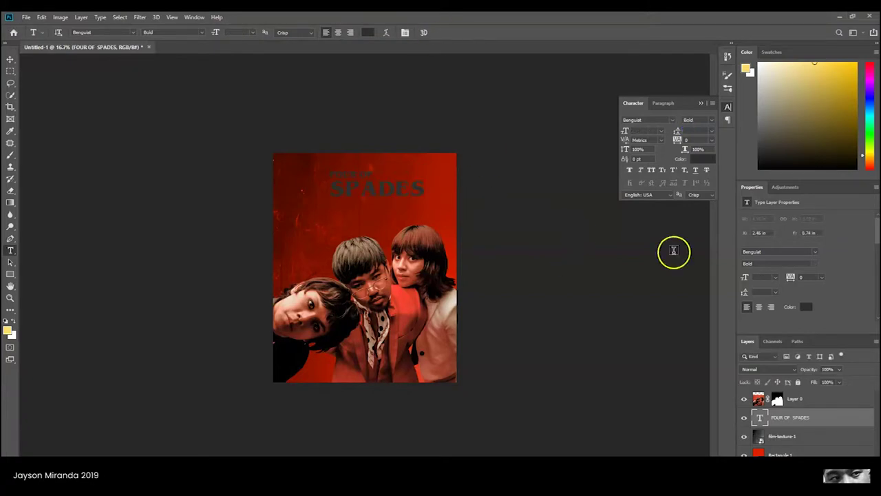
# - Colour the title pale yellow and enlarge it to about 153% above the trio
pyautogui.click(727, 107)
pyautogui.click(806, 306)
pyautogui.click(755, 250)
pyautogui.click(702, 148)
pyautogui.click(836, 138)
pyautogui.hotkey('ctrl', 't')
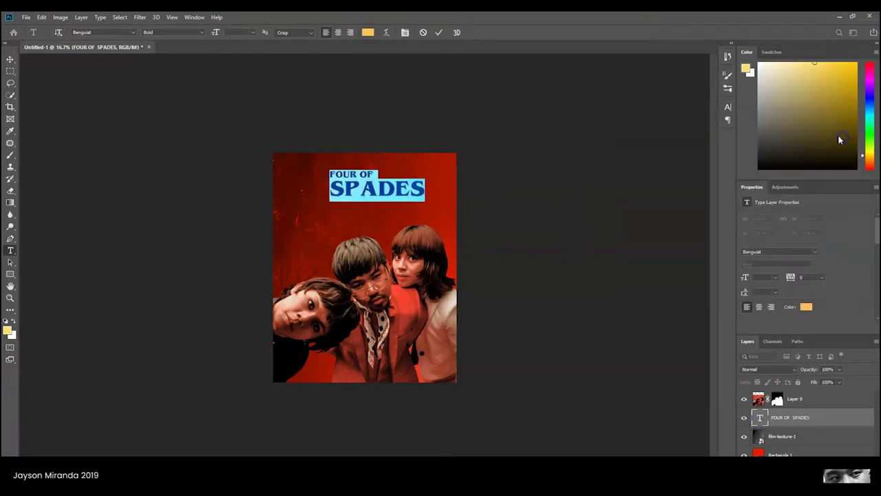
pyautogui.moveTo(426, 170)
pyautogui.mouseDown()
pyautogui.moveTo(433, 178)
pyautogui.moveTo(403, 199)
pyautogui.mouseUp()
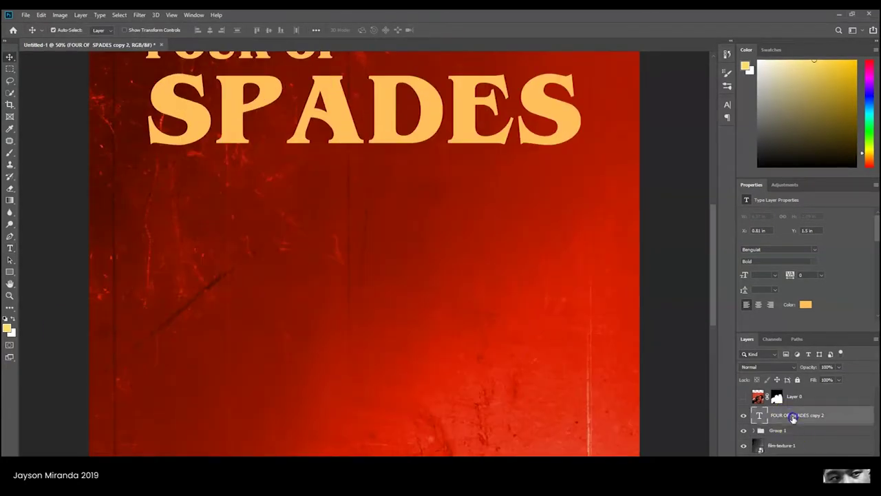
# - Move the FOUR OF SPADES title copies into Group 1
pyautogui.moveTo(791, 415); pyautogui.dragTo(814, 431)
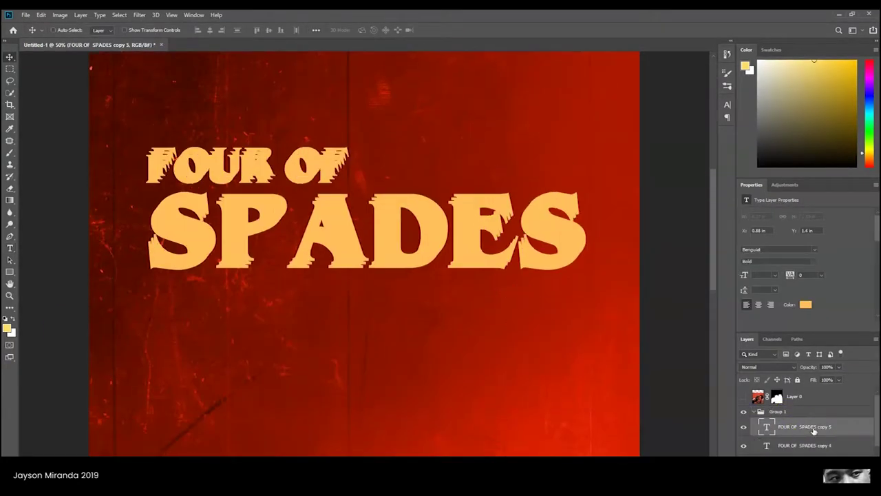
pyautogui.click(764, 411)
pyautogui.rightClick(774, 413)
pyautogui.click(774, 417)
pyautogui.click(794, 429)
pyautogui.click(798, 415)
pyautogui.click(785, 446)
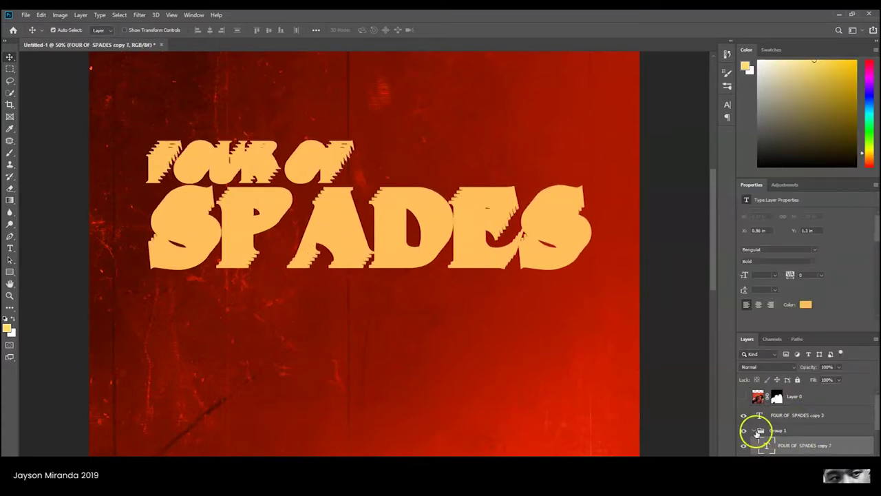
# - Give Group 1 a dark red b42200 Color Overlay for the extrusion
pyautogui.rightClick(757, 432)
pyautogui.click(802, 76)
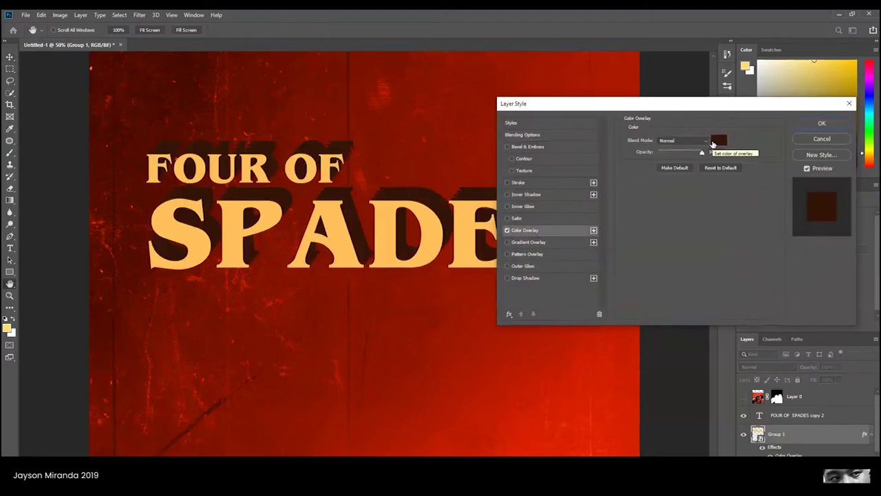
pyautogui.click(720, 141)
pyautogui.moveTo(757, 248); pyautogui.dragTo(760, 254)
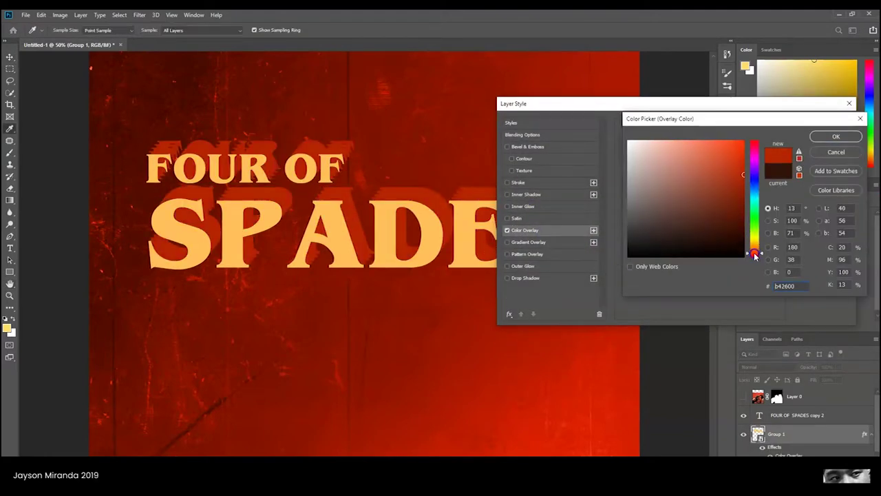
pyautogui.click(835, 136)
pyautogui.click(832, 124)
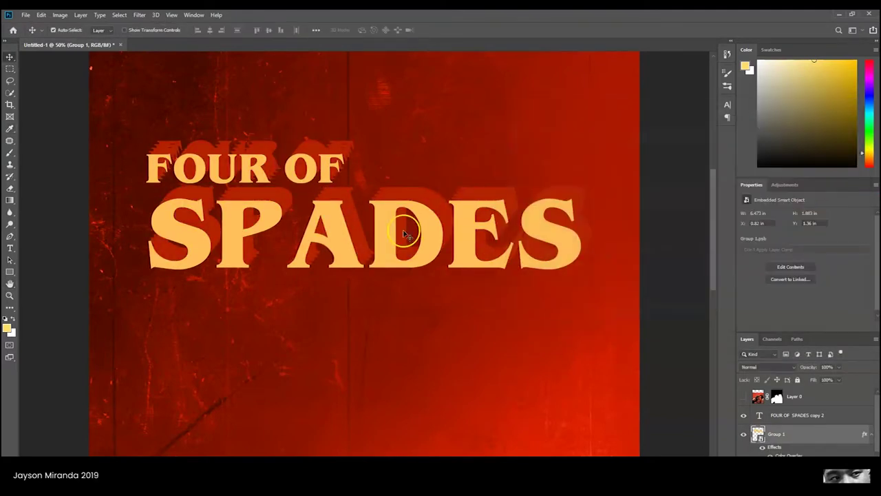
pyautogui.click(828, 435)
pyautogui.click(9, 236)
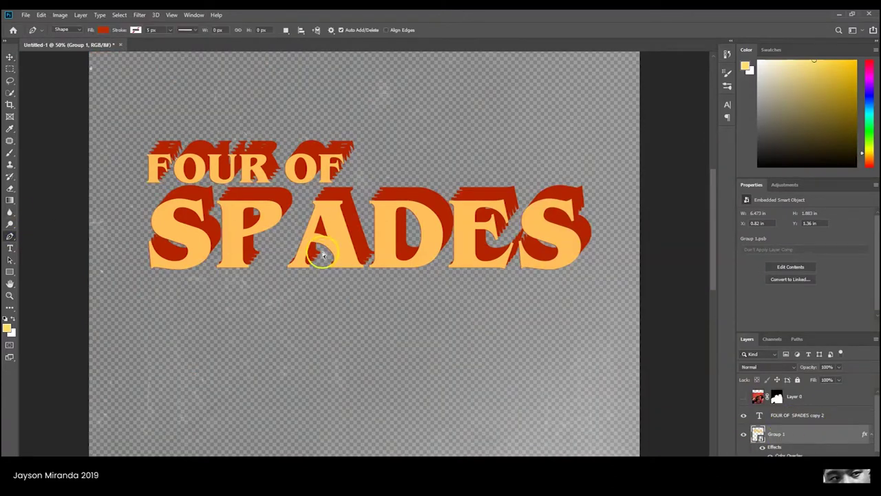
pyautogui.click(10, 57)
# - Nudge the red extrusion slightly right and view the whole poster to check it
pyautogui.moveTo(412, 251); pyautogui.dragTo(415, 251)
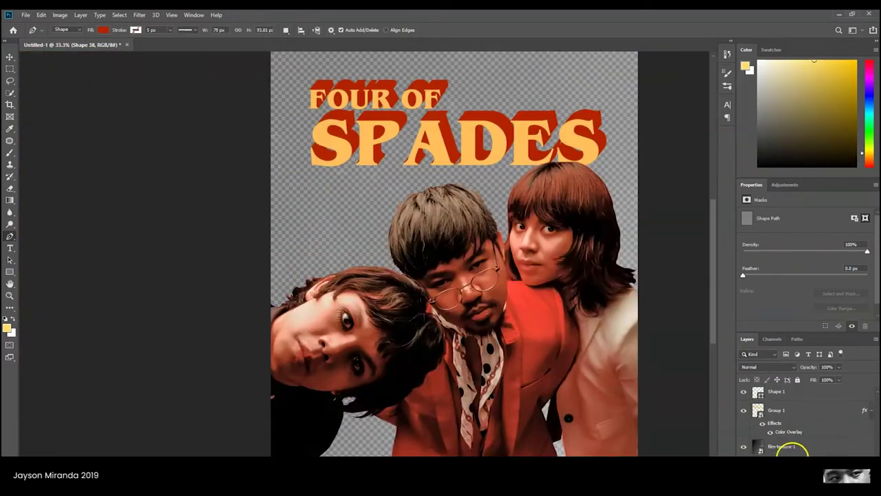
pyautogui.rightClick(808, 411)
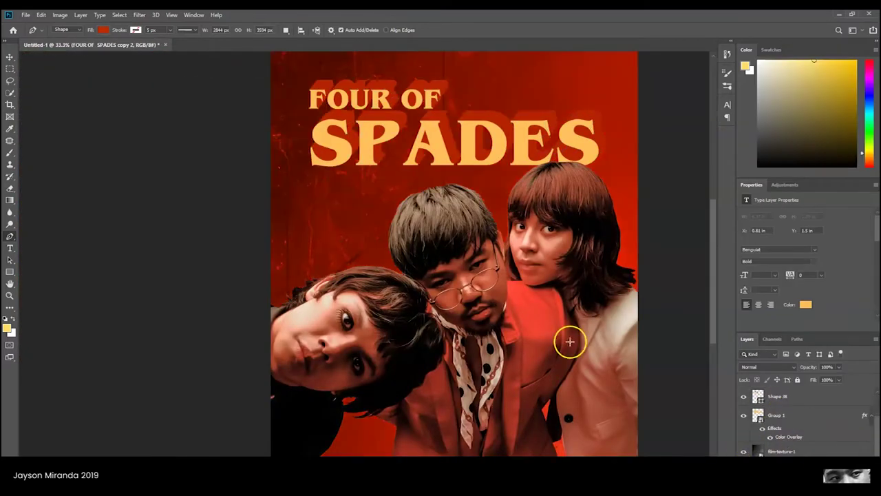
pyautogui.click(784, 435)
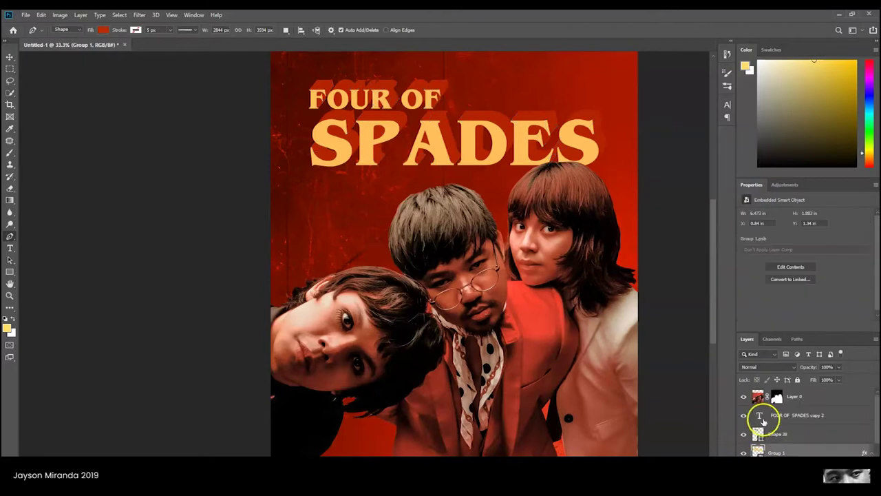
# - Recolour the extrusion shape's Color Overlay, settling on bright red ff0f0f
pyautogui.rightClick(744, 435)
pyautogui.click(764, 63)
pyautogui.click(524, 230)
pyautogui.click(688, 158)
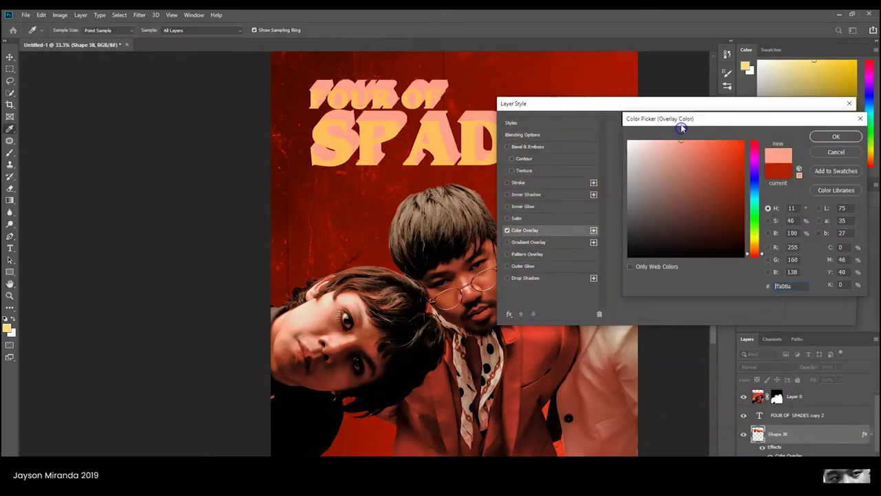
pyautogui.click(752, 252)
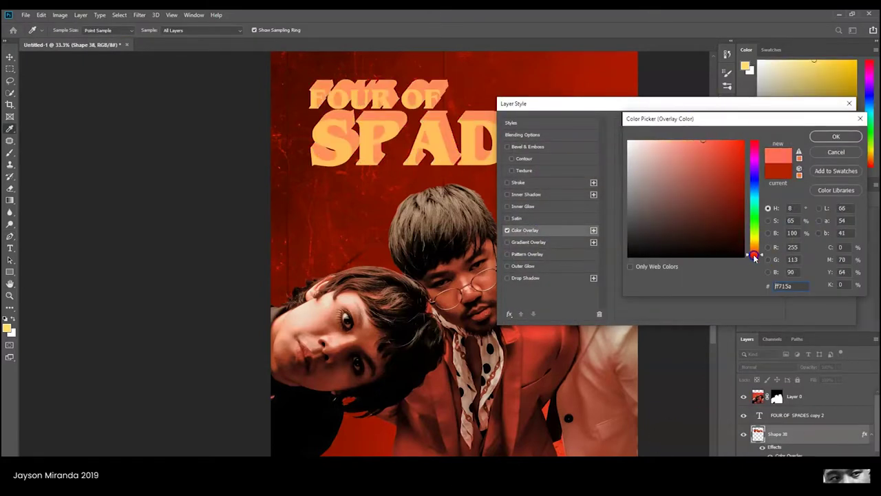
pyautogui.moveTo(723, 198); pyautogui.dragTo(733, 148)
pyautogui.press('Return')
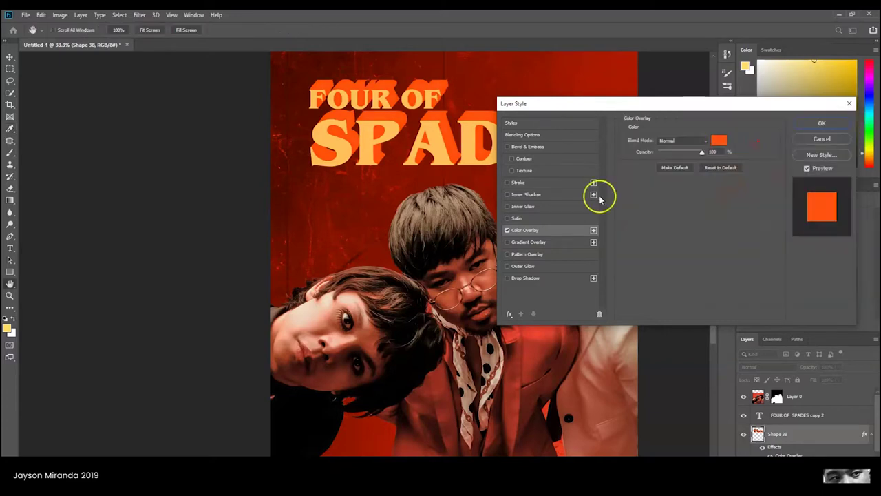
pyautogui.click(822, 124)
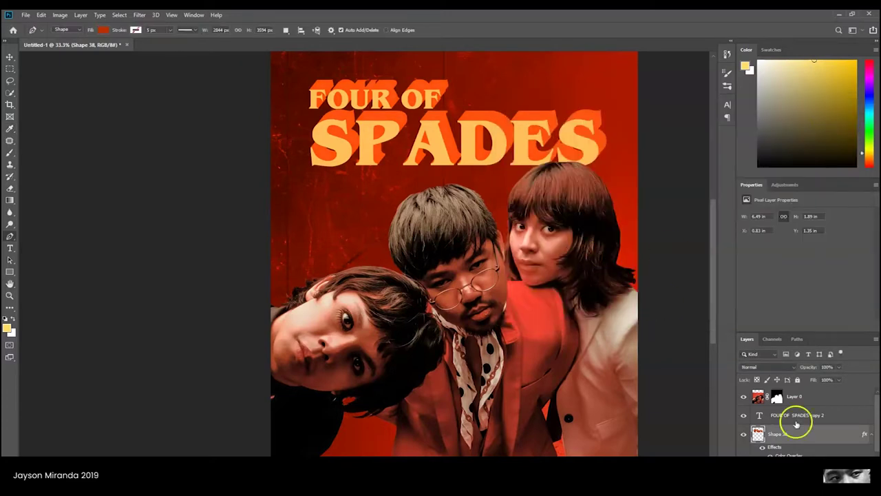
pyautogui.doubleClick(808, 441)
pyautogui.click(712, 204)
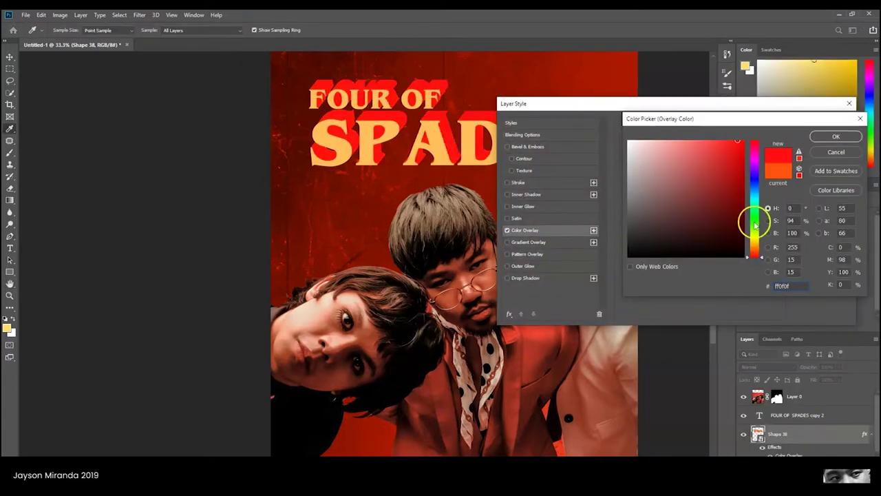
pyautogui.click(840, 138)
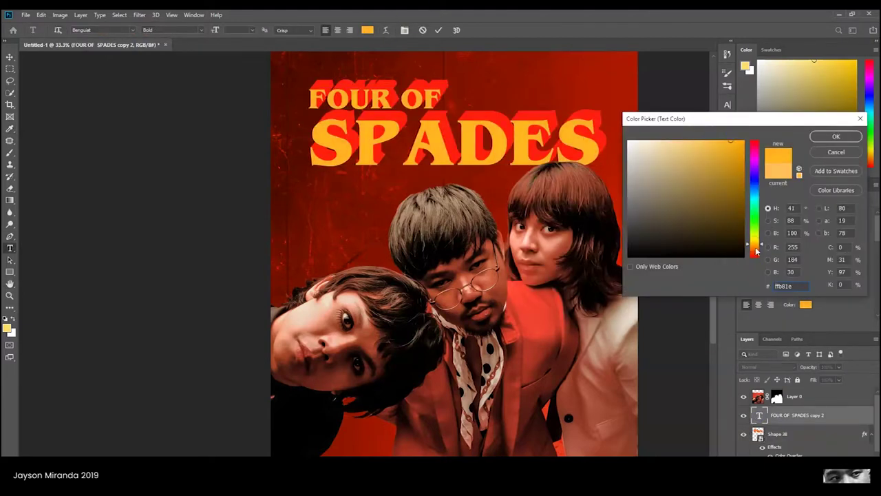
# - Commit the title text and set scratches-texture-1 to Color Dodge
pyautogui.hotkey('ctrl', 'Return')
pyautogui.press('p')
pyautogui.hotkey('ctrl', '-')
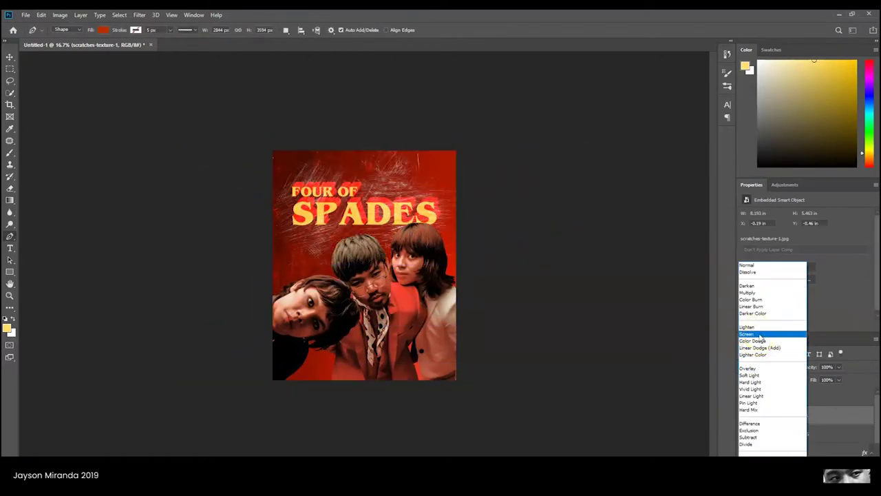
pyautogui.click(752, 340)
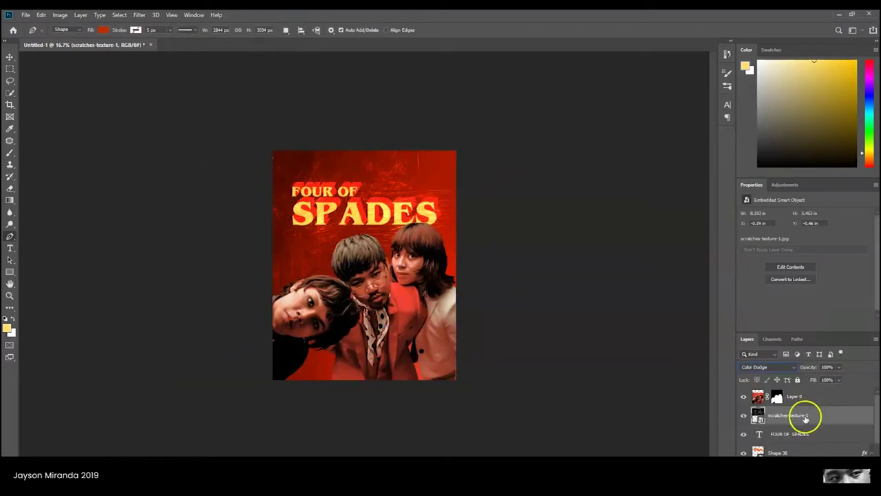
# - Keep Color Dodge as the scratches texture's blend mode
pyautogui.click(764, 367)
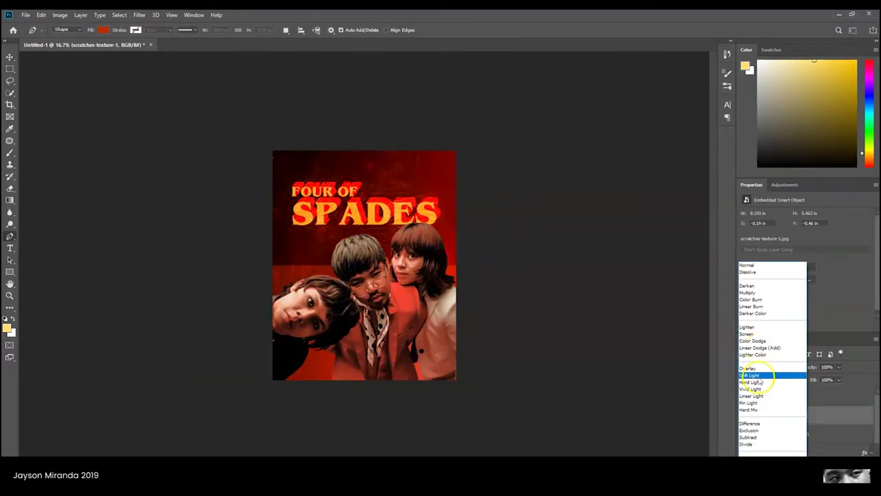
pyautogui.click(752, 340)
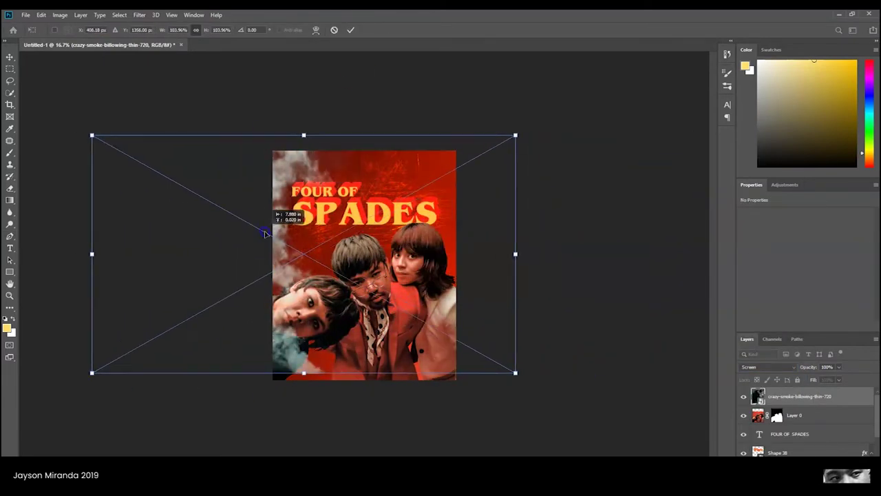
# - Rotate the smoke to rise from the bottom and set its opacity to 51%
pyautogui.moveTo(267, 229)
pyautogui.mouseDown()
pyautogui.moveTo(478, 220)
pyautogui.moveTo(291, 169)
pyautogui.moveTo(443, 55)
pyautogui.mouseUp()
pyautogui.press('Return')
pyautogui.click(838, 366)
pyautogui.moveTo(839, 377); pyautogui.dragTo(818, 377)
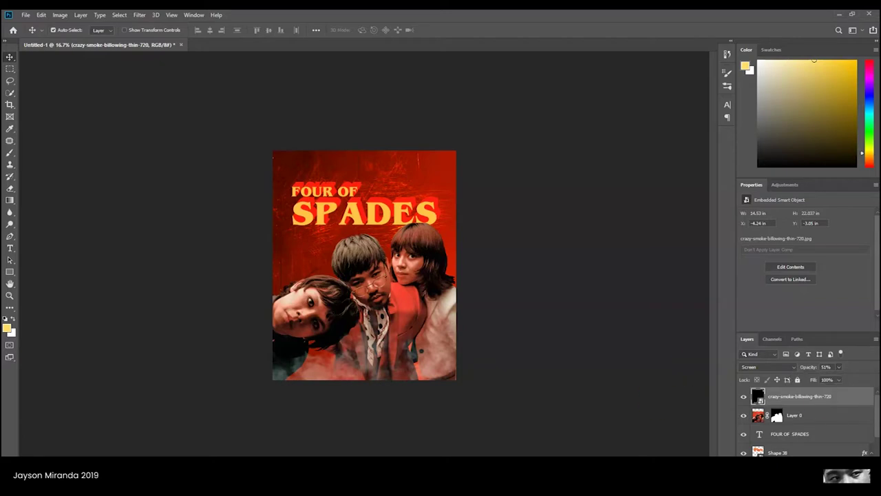
# - Scale down the newly placed band photo and commit it
pyautogui.moveTo(560, 92)
pyautogui.mouseDown()
pyautogui.moveTo(475, 131)
pyautogui.moveTo(500, 117)
pyautogui.mouseUp()
pyautogui.press('Return')
pyautogui.click(139, 15)
# - Change the band photo's blending mode and lower its opacity to 43%
pyautogui.press('Escape')
pyautogui.click(767, 366)
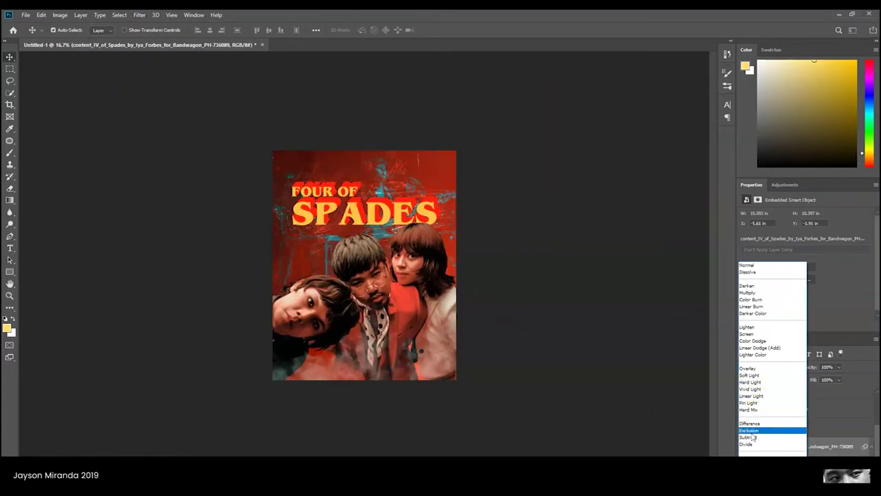
pyautogui.click(757, 375)
pyautogui.scroll(3, 760, 374)
pyautogui.moveTo(838, 366); pyautogui.dragTo(814, 378)
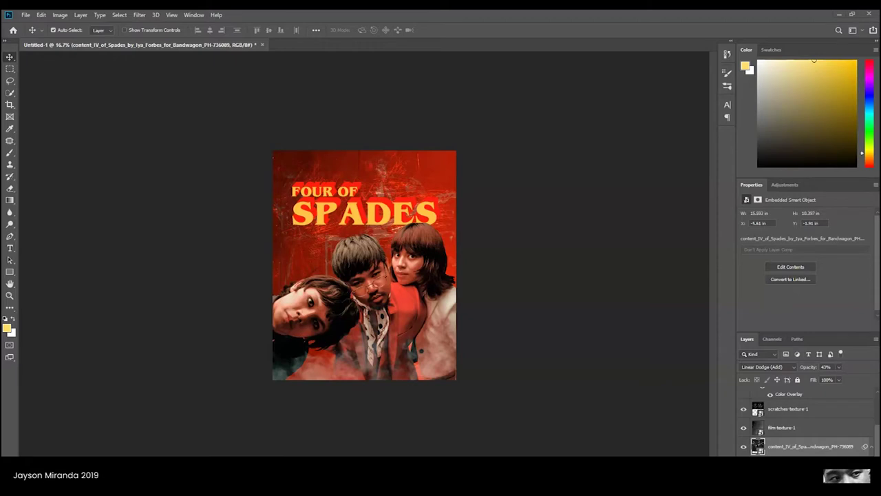
# - Enlarge the dark red 5a0d00 rectangle copy to about 146%
pyautogui.moveTo(806, 456); pyautogui.dragTo(475, 262)
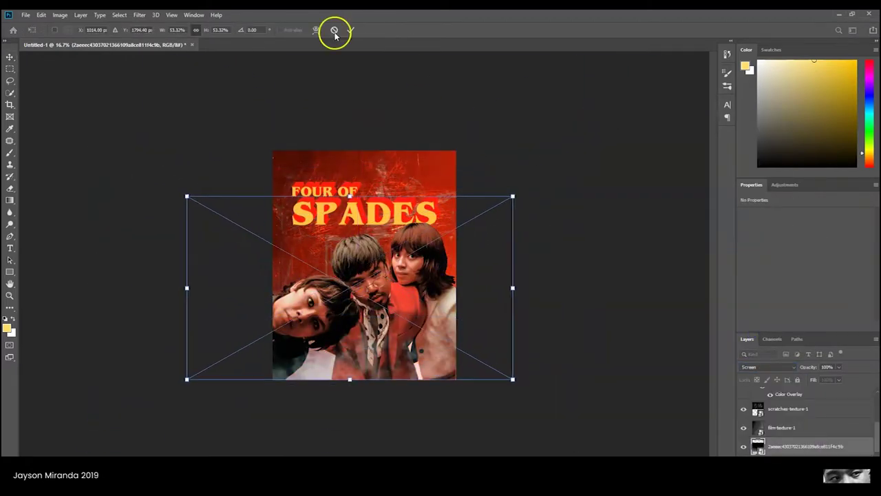
pyautogui.doubleClick(758, 446)
pyautogui.click(835, 136)
pyautogui.click(119, 15)
pyautogui.click(151, 138)
pyautogui.click(417, 191)
pyautogui.click(448, 194)
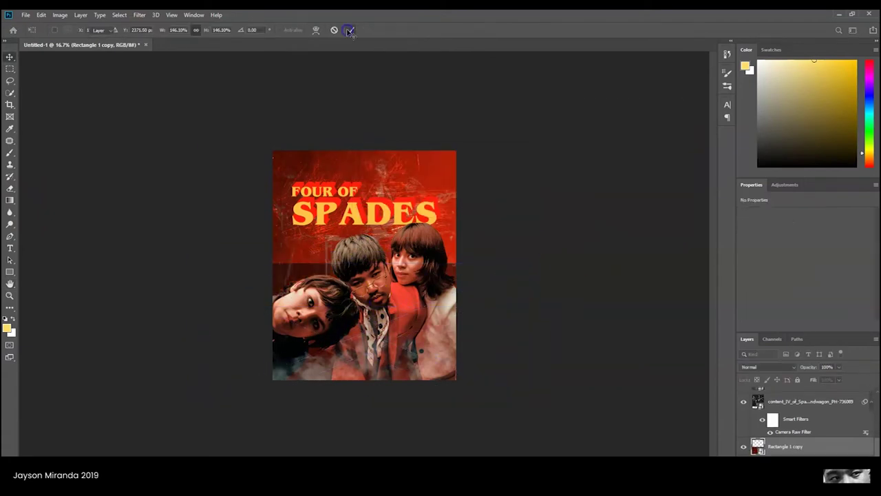
pyautogui.click(349, 30)
# - Pick the Brush tool with a dark red painting colour
pyautogui.press('b')
pyautogui.keyDown('alt'); pyautogui.click(369, 321); pyautogui.keyUp('alt')
pyautogui.click(58, 30)
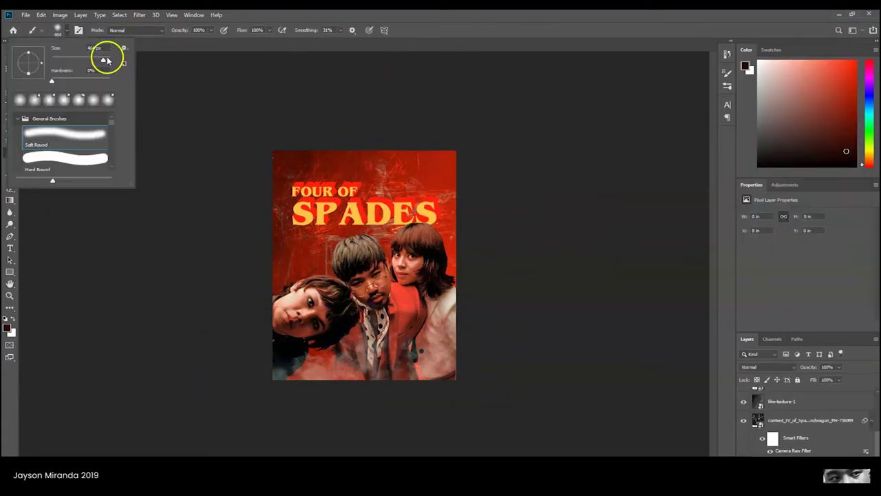
# - Commit the Screen-mode film-burn overlay and move the 7.95 pt credits line under the title
pyautogui.click(340, 377)
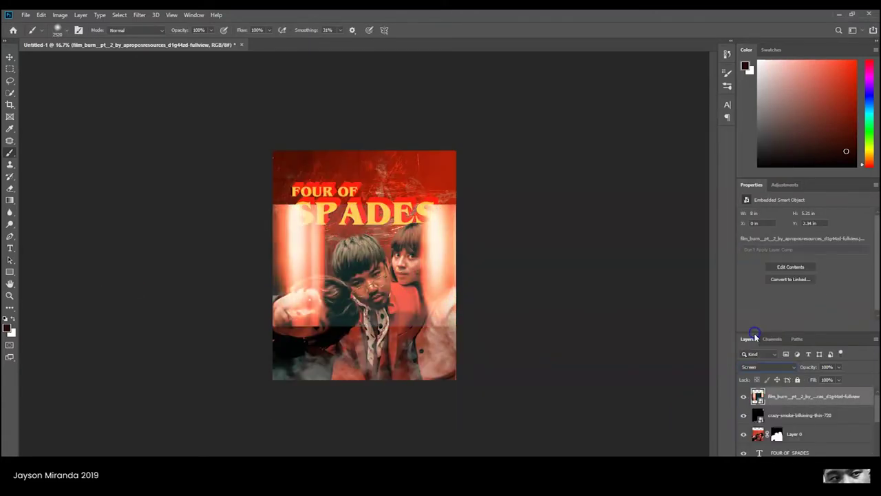
pyautogui.click(350, 30)
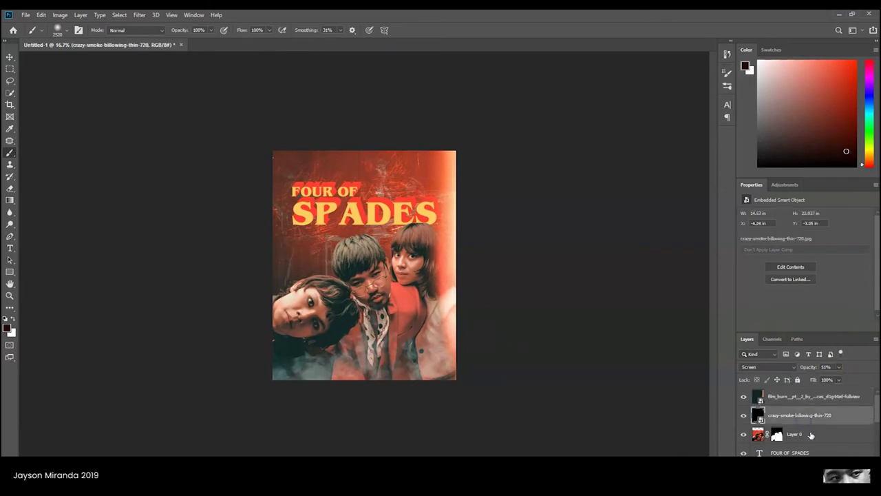
pyautogui.moveTo(397, 232); pyautogui.dragTo(478, 218)
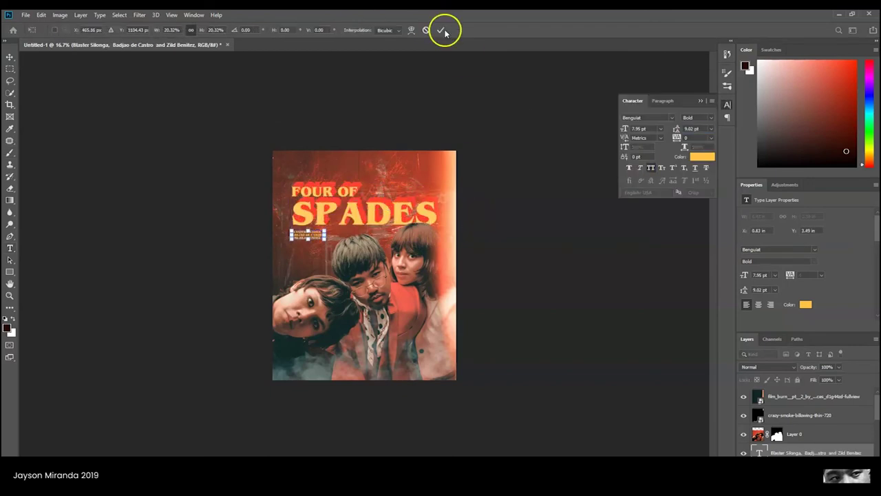
# - Shrink the credits text beneath the title so it wraps onto three lines
pyautogui.click(445, 30)
pyautogui.click(700, 101)
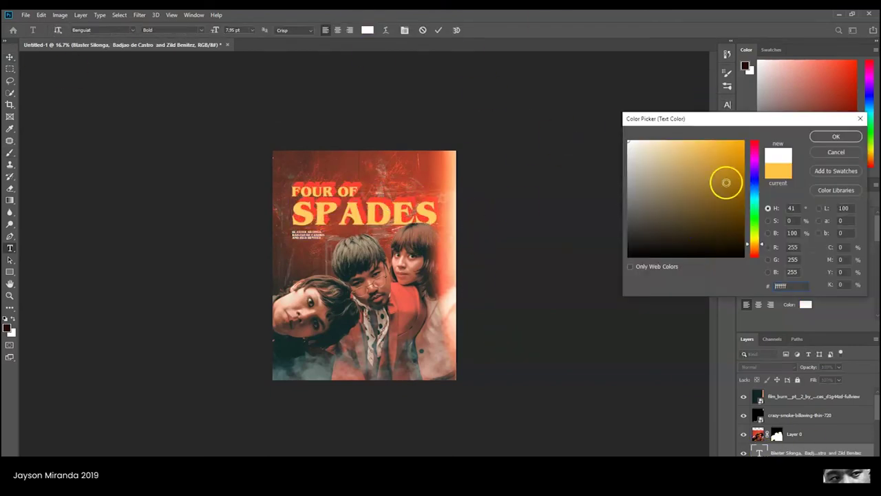